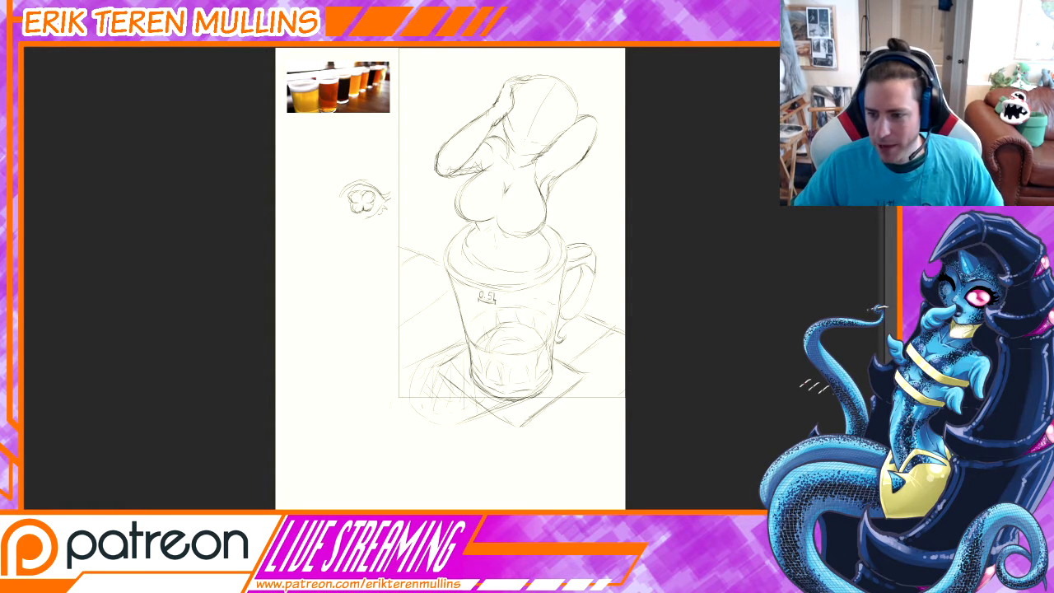
Choose a different brush preset for sketching on the canvas.
{"action": "key", "text": "Delete"}
{"action": "key", "text": "ctrl+z"}
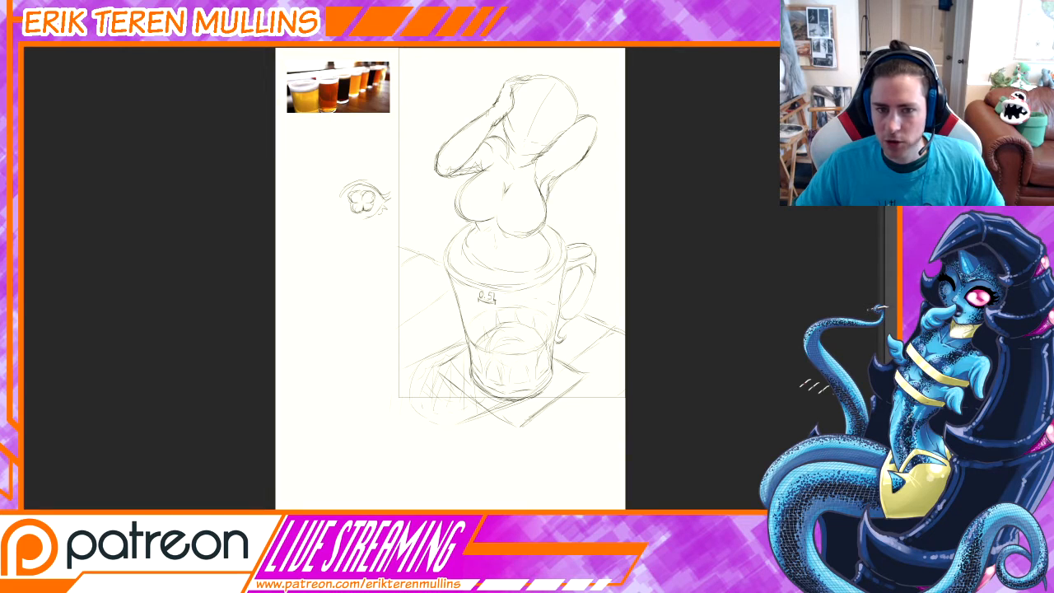
{"action": "right_click", "coordinate": [383, 394]}
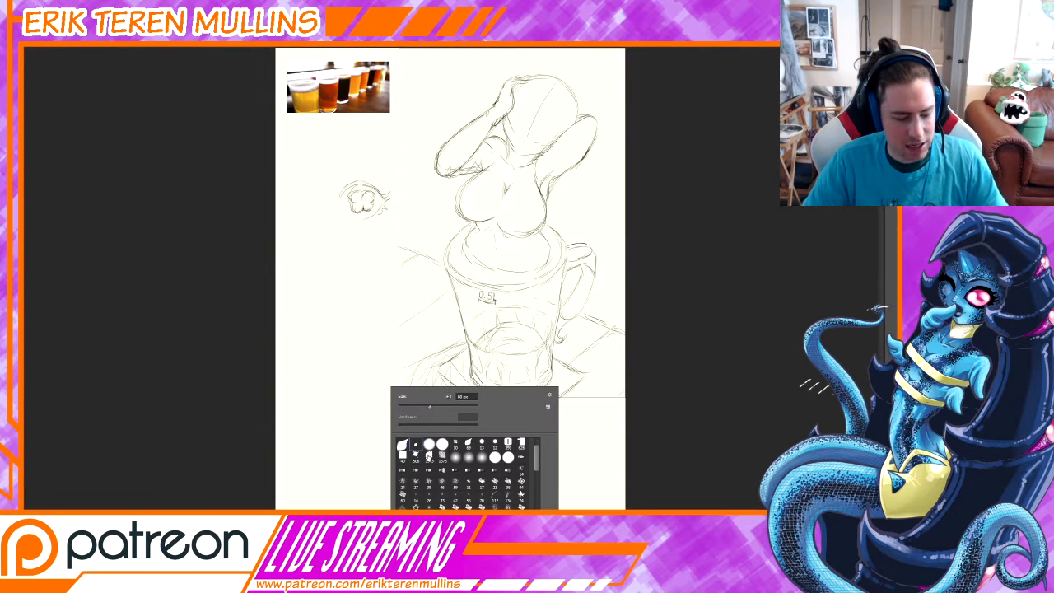
{"action": "double_click", "coordinate": [428, 454]}
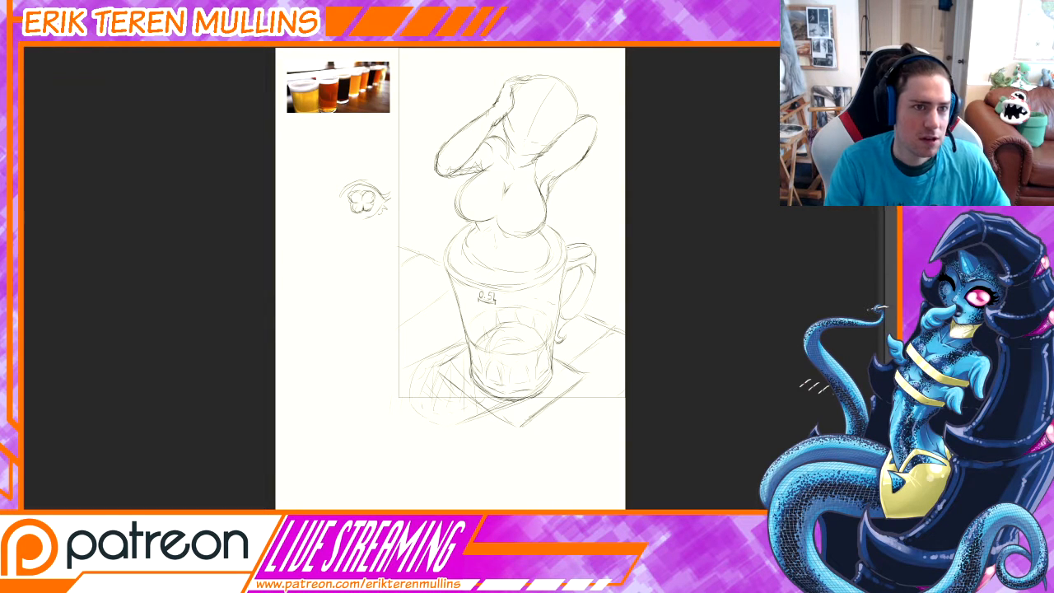
{"action": "key", "text": "ctrl+plus"}
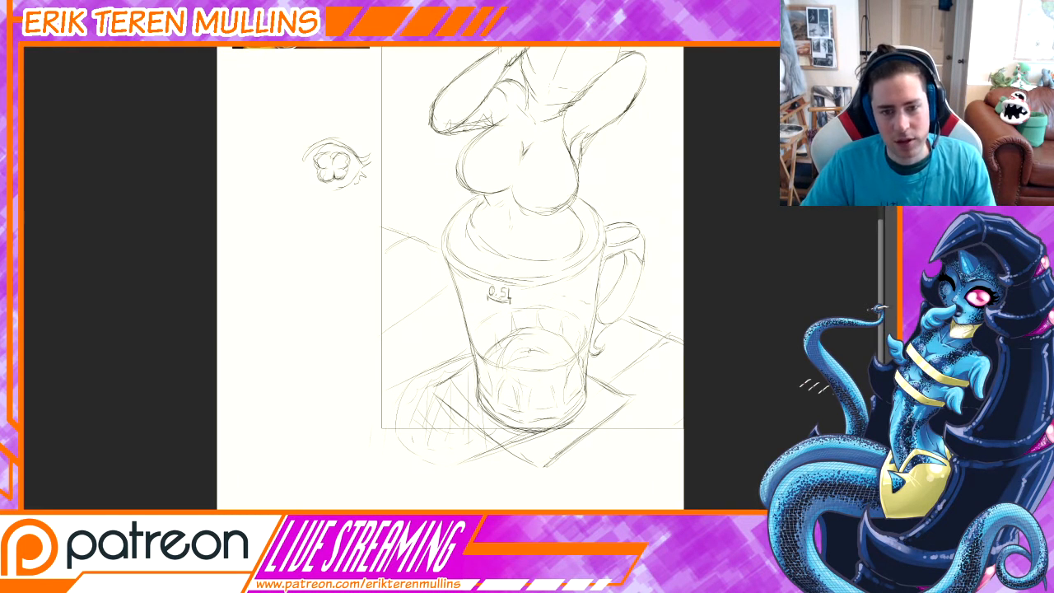
{"action": "key", "text": "ctrl+minus"}
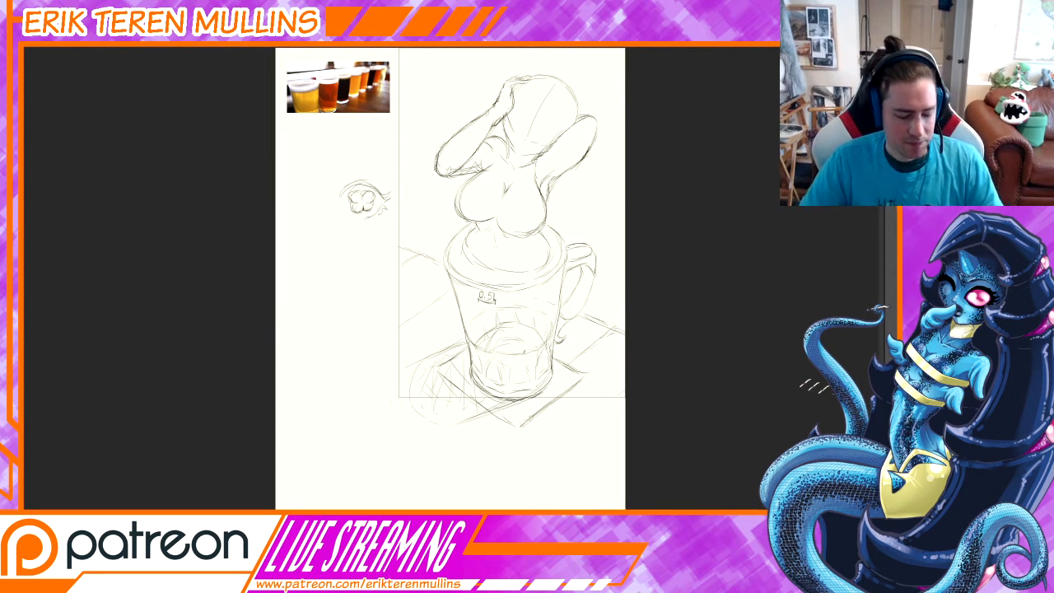
{"action": "key", "text": "ctrl+minus"}
{"action": "key", "text": "ctrl+plus"}
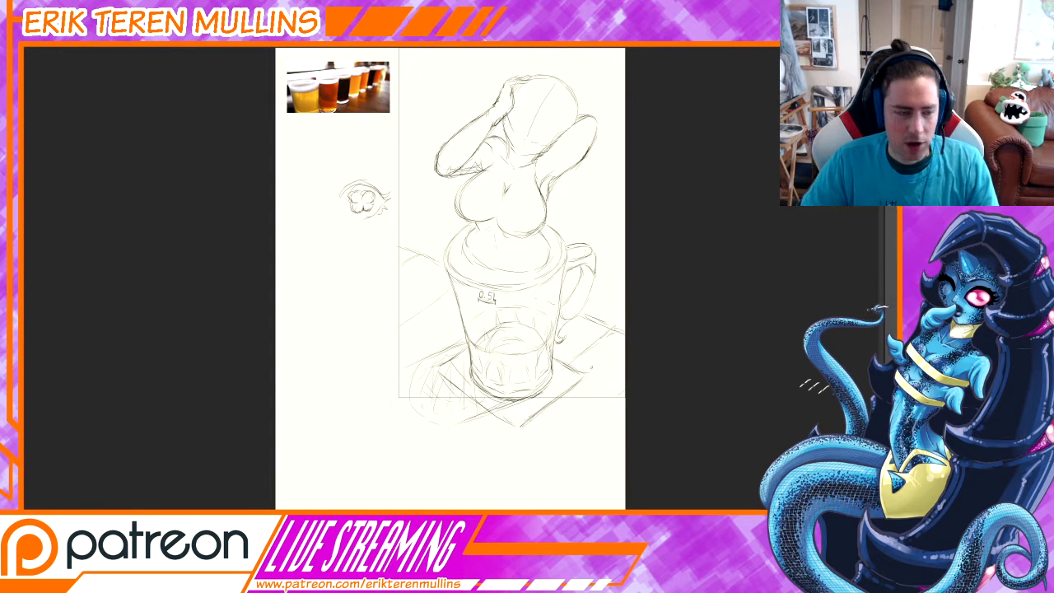
{"action": "left_click_drag", "start_coordinate": [517, 369], "coordinate": [596, 377]}
{"action": "left_click_drag", "start_coordinate": [632, 293], "coordinate": [582, 359]}
{"action": "key", "text": "ctrl+plus"}
{"action": "left_click_drag", "start_coordinate": [643, 406], "coordinate": [594, 414]}
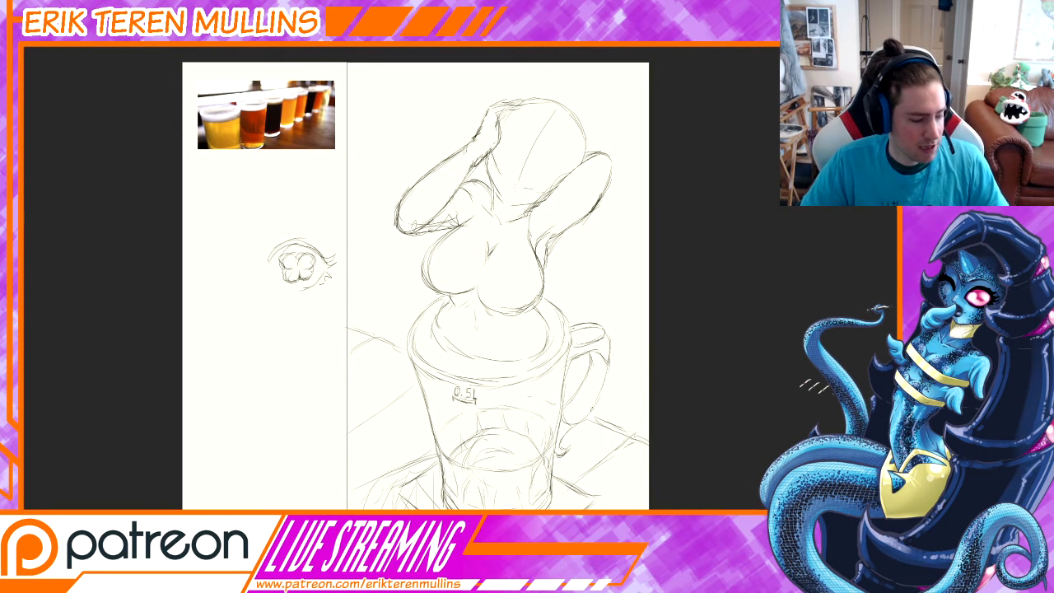
{"action": "left_click_drag", "start_coordinate": [596, 411], "coordinate": [616, 409]}
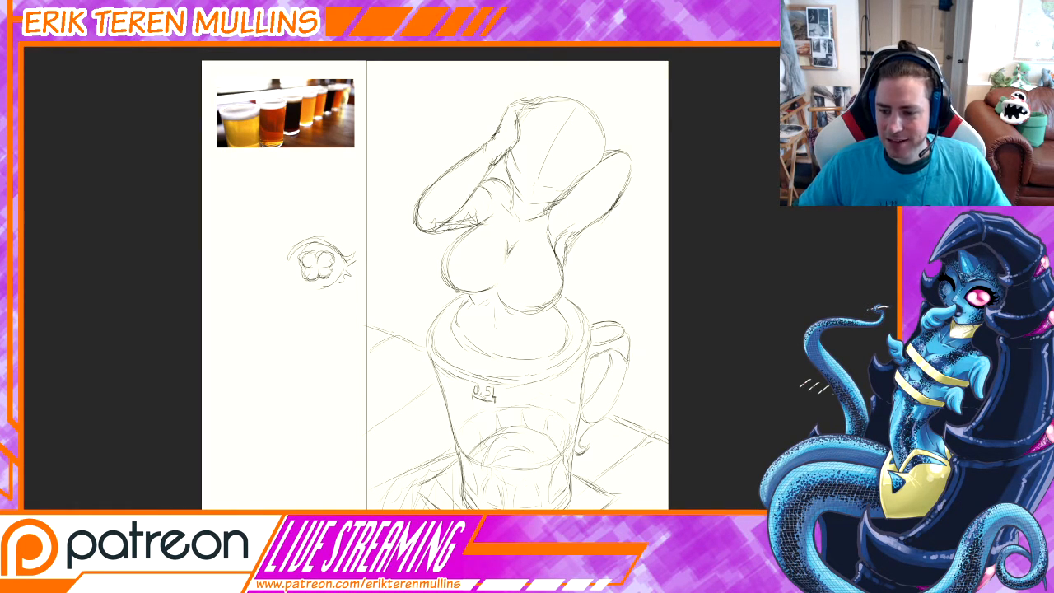
Lower the opacity of the rough sketch so it becomes a faint drawing guide.
{"action": "key", "text": "Delete"}
{"action": "key", "text": "ctrl+z"}
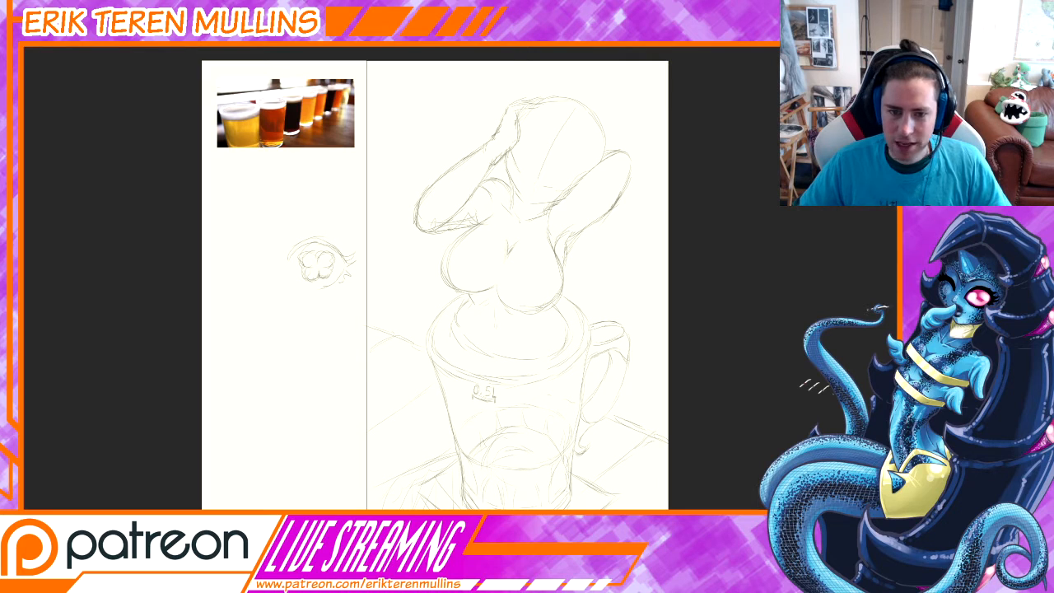
{"action": "key", "text": "ctrl+plus"}
{"action": "left_click_drag", "start_coordinate": [628, 333], "coordinate": [666, 452]}
{"action": "left_click_drag", "start_coordinate": [631, 321], "coordinate": [622, 361]}
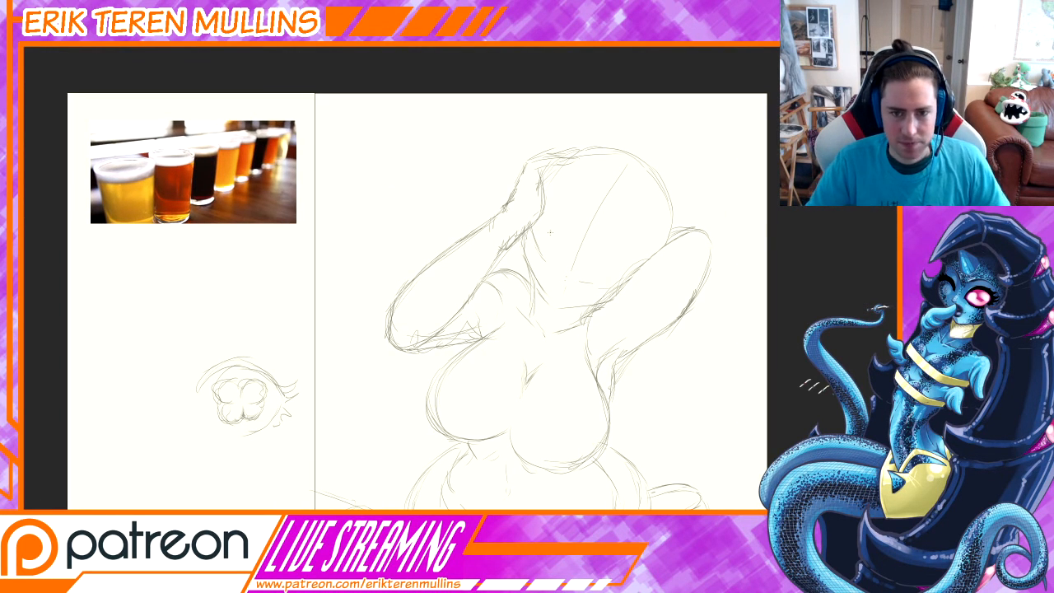
Draw a curved horizontal eye guideline across the head, replacing strokes whose position or curve does not fit.
{"action": "left_click_drag", "start_coordinate": [541, 224], "coordinate": [633, 255]}
{"action": "key", "text": "ctrl+z"}
{"action": "left_click_drag", "start_coordinate": [544, 220], "coordinate": [630, 253]}
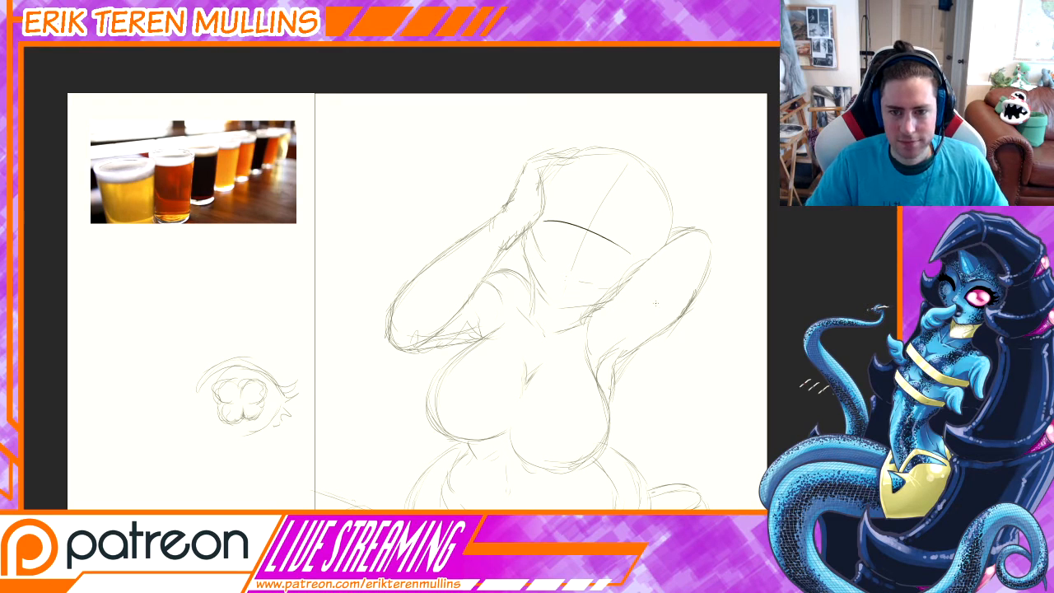
{"action": "key", "text": "ctrl+z"}
{"action": "left_click_drag", "start_coordinate": [548, 217], "coordinate": [630, 248]}
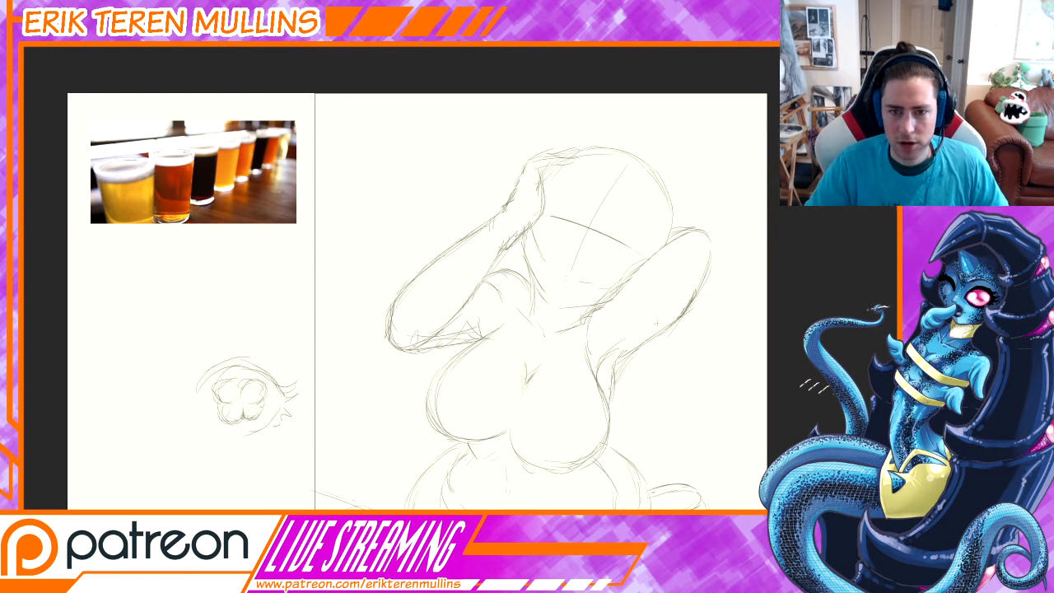
{"action": "key", "text": "ctrl+z"}
{"action": "left_click_drag", "start_coordinate": [549, 216], "coordinate": [632, 247]}
{"action": "key", "text": "ctrl+z"}
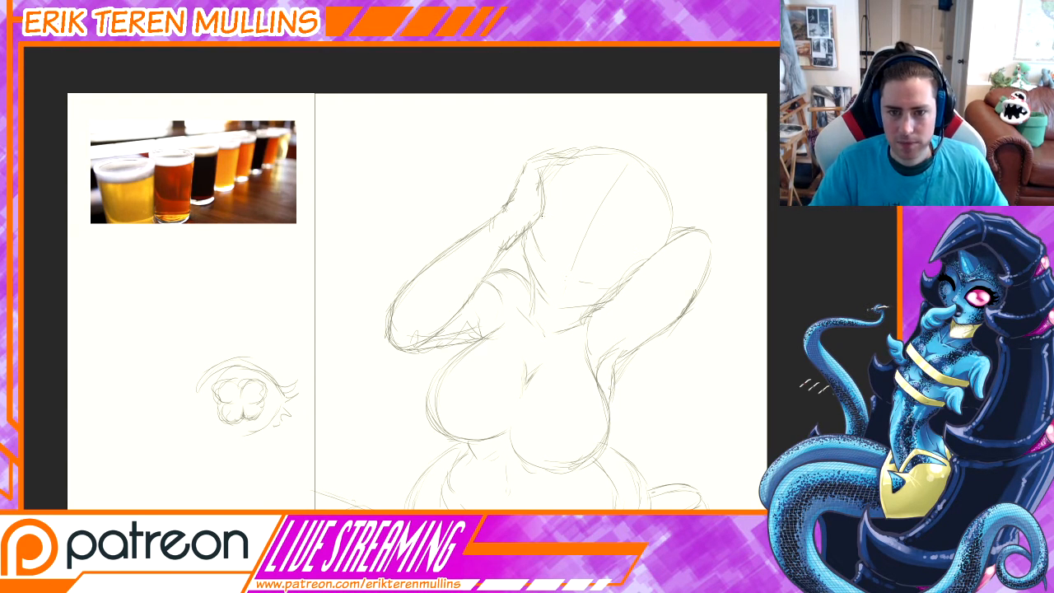
{"action": "left_click_drag", "start_coordinate": [541, 217], "coordinate": [614, 244]}
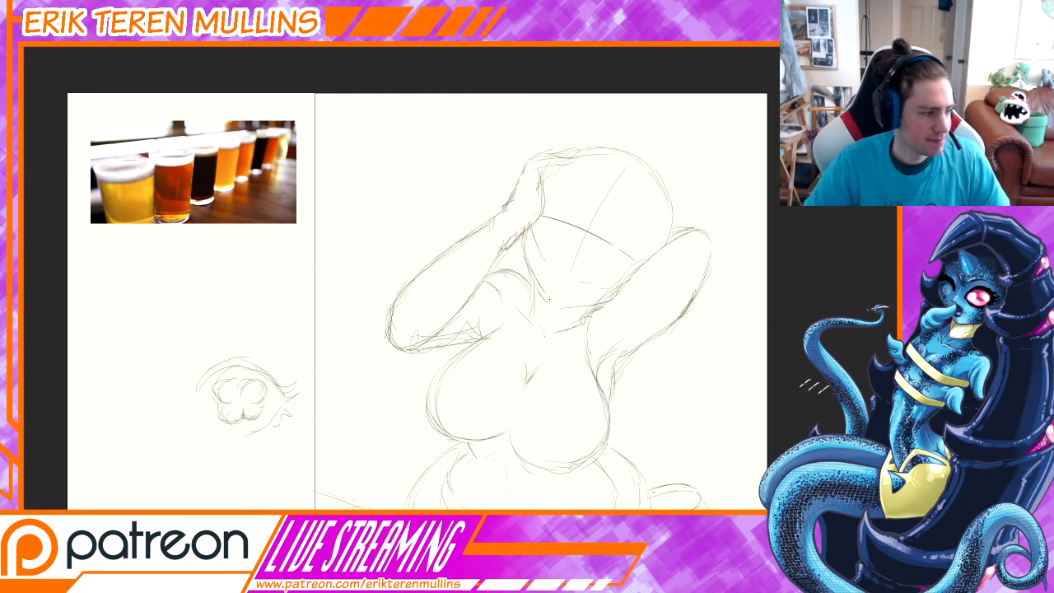
{"action": "left_click_drag", "start_coordinate": [549, 353], "coordinate": [590, 367]}
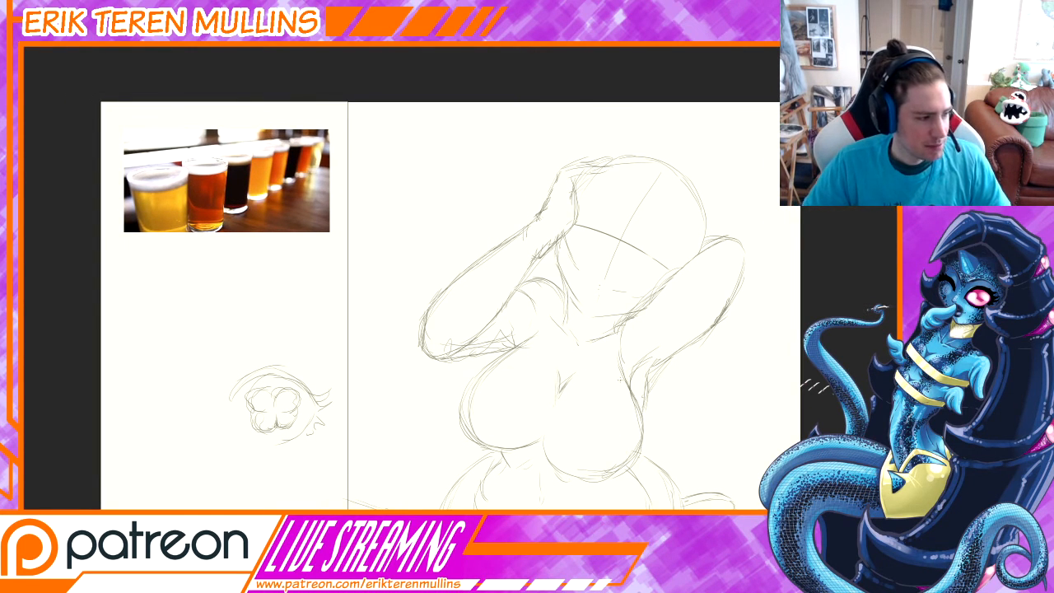
{"action": "mouse_move", "coordinate": [676, 231]}
{"action": "left_mouse_down"}
{"action": "mouse_move", "coordinate": [657, 241]}
{"action": "mouse_move", "coordinate": [662, 259]}
{"action": "left_mouse_up"}
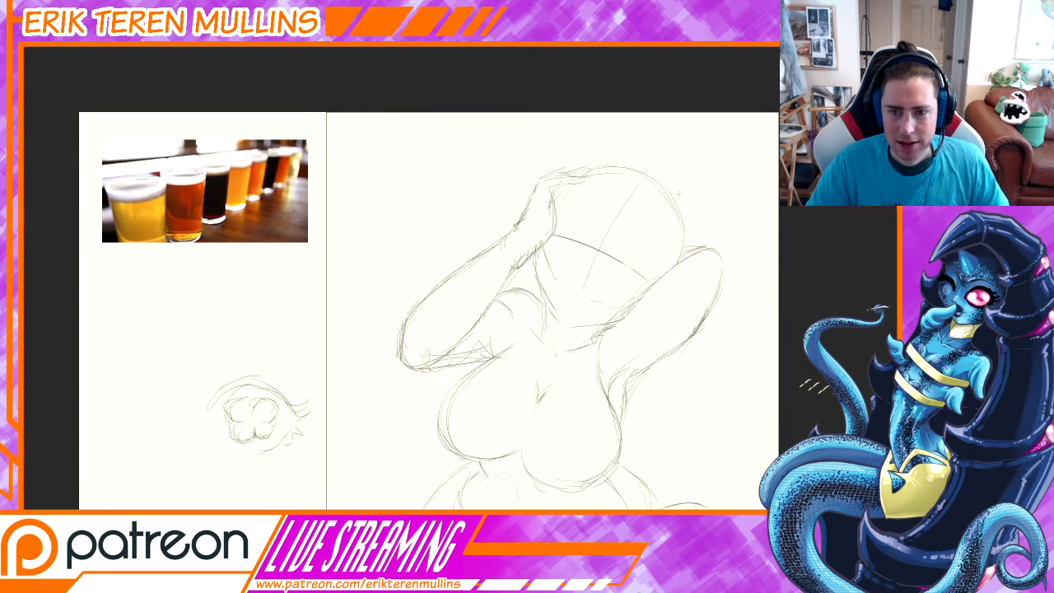
{"action": "left_click_drag", "start_coordinate": [604, 310], "coordinate": [624, 317]}
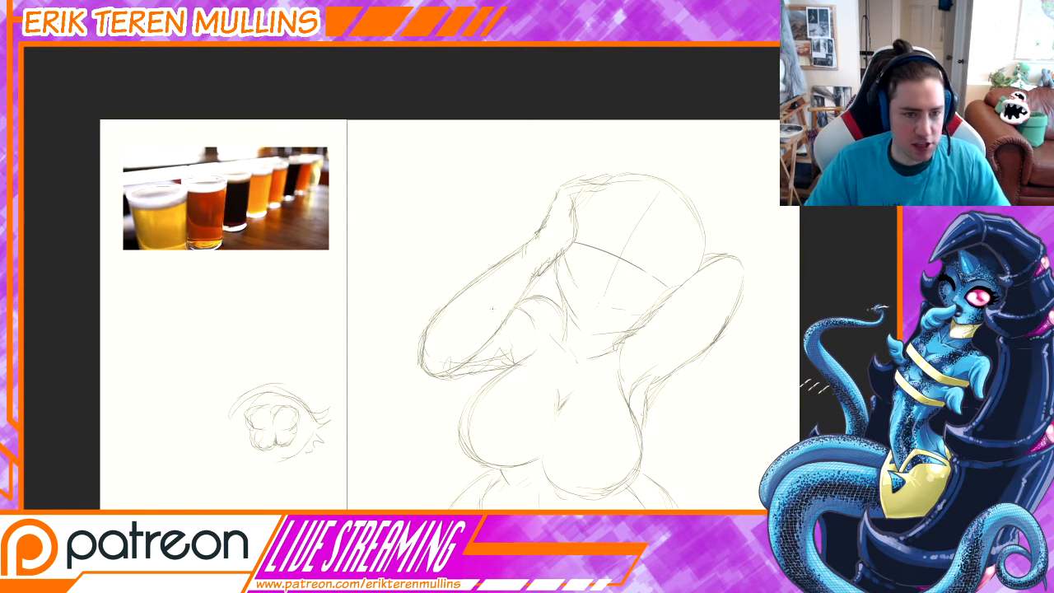
{"action": "left_click_drag", "start_coordinate": [326, 294], "coordinate": [506, 336]}
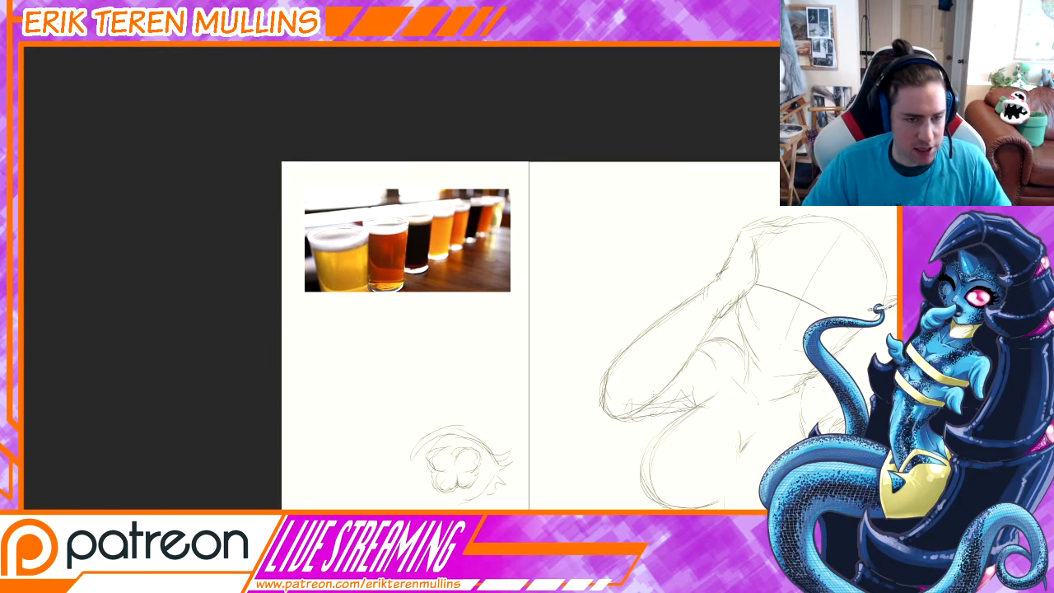
{"action": "mouse_move", "coordinate": [762, 453]}
{"action": "left_mouse_down"}
{"action": "mouse_move", "coordinate": [580, 394]}
{"action": "mouse_move", "coordinate": [577, 380]}
{"action": "left_mouse_up"}
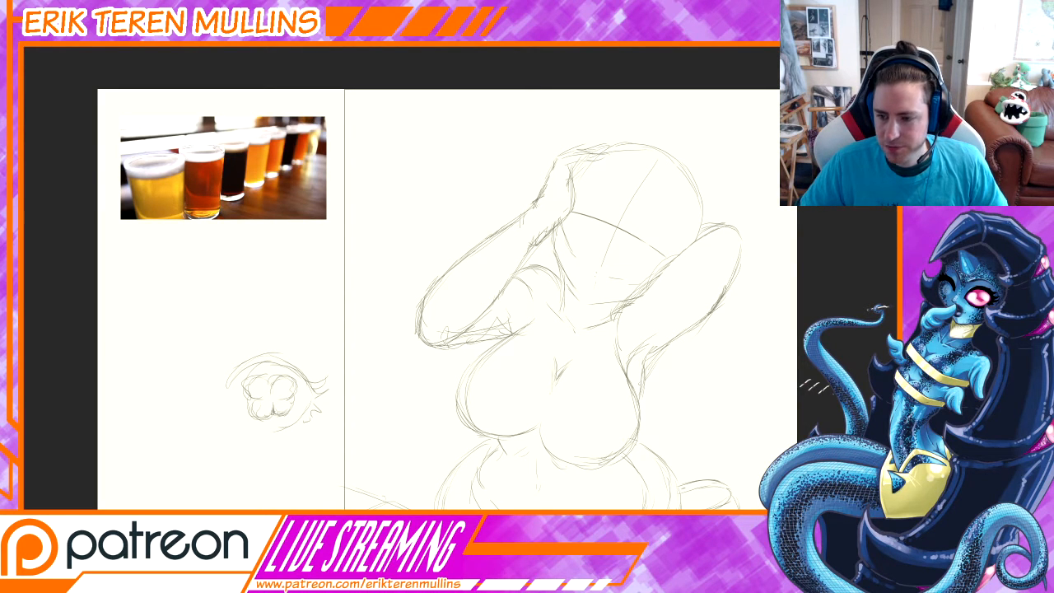
Rotate the canvas until the face is upright and rough in one open and one winking eye along the guideline.
{"action": "key", "text": "ctrl+plus"}
{"action": "left_click_drag", "start_coordinate": [676, 343], "coordinate": [666, 381]}
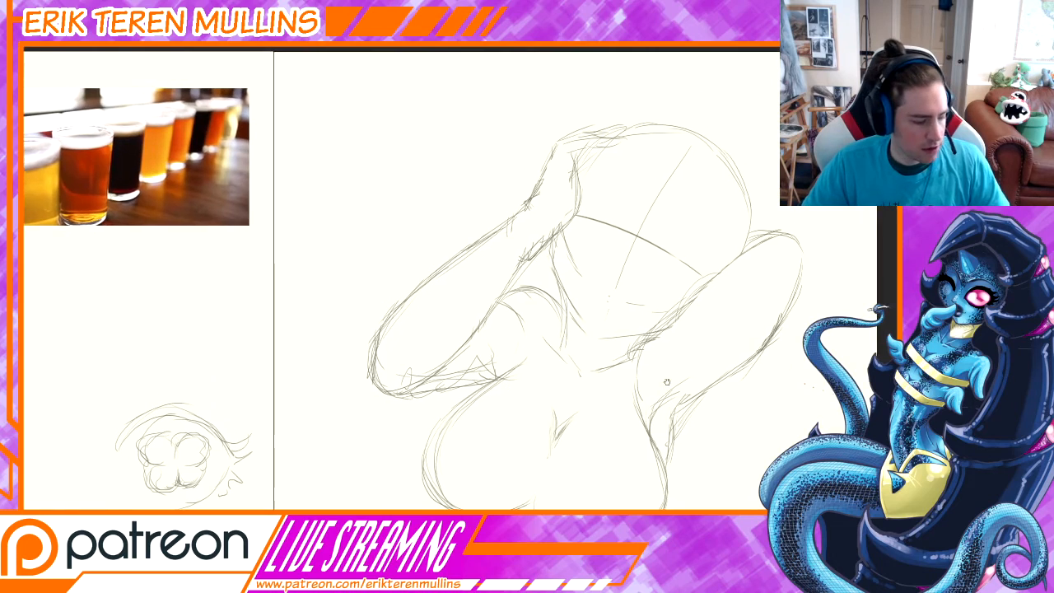
{"action": "key", "text": "r"}
{"action": "left_click_drag", "start_coordinate": [768, 370], "coordinate": [657, 386]}
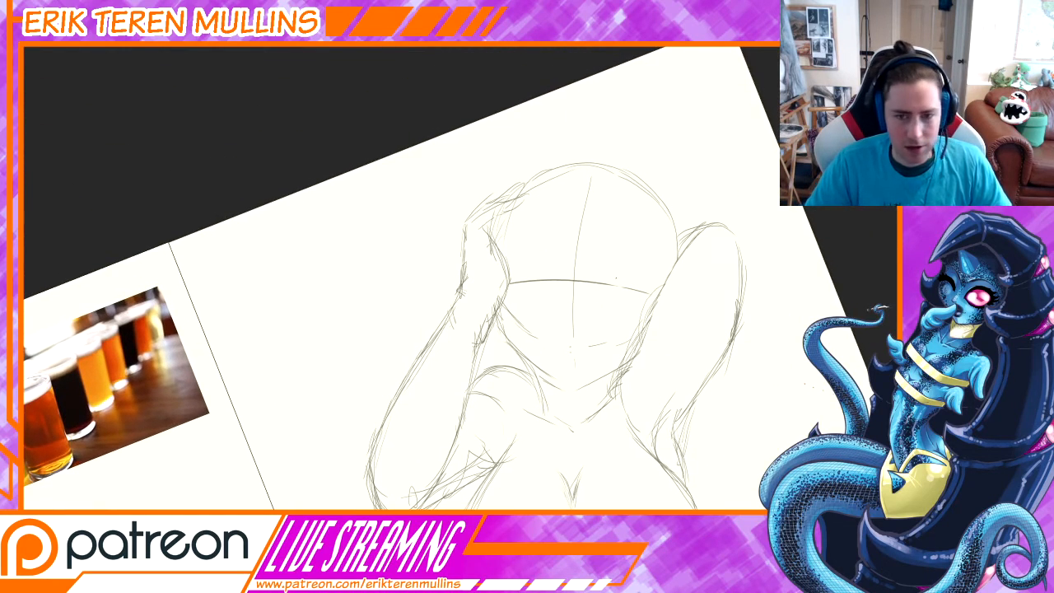
{"action": "key", "text": "ctrl+plus"}
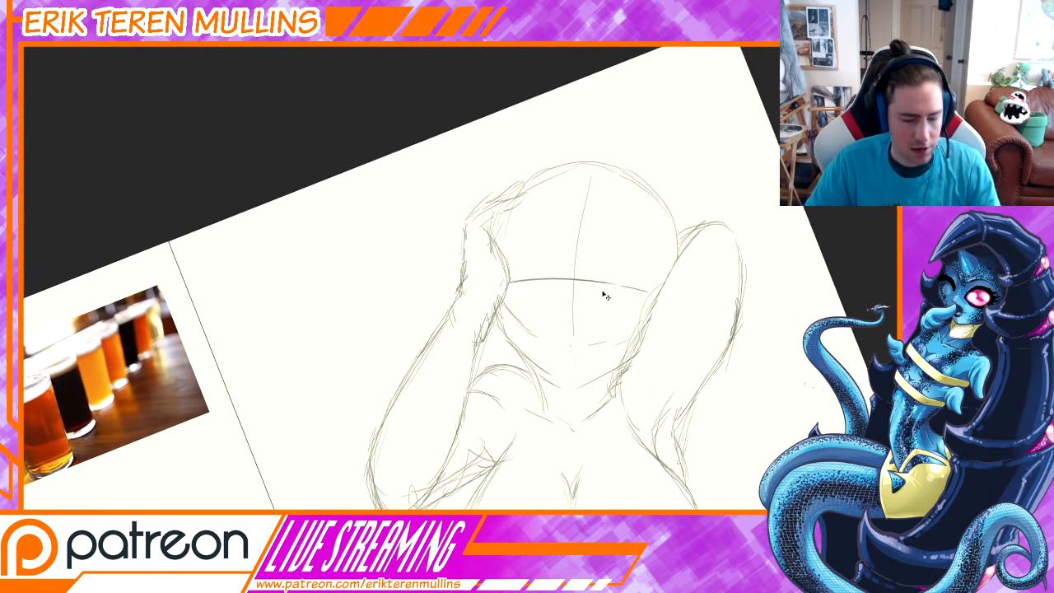
{"action": "mouse_move", "coordinate": [635, 282]}
{"action": "left_mouse_down"}
{"action": "mouse_move", "coordinate": [594, 307]}
{"action": "mouse_move", "coordinate": [616, 280]}
{"action": "mouse_move", "coordinate": [639, 276]}
{"action": "left_mouse_up"}
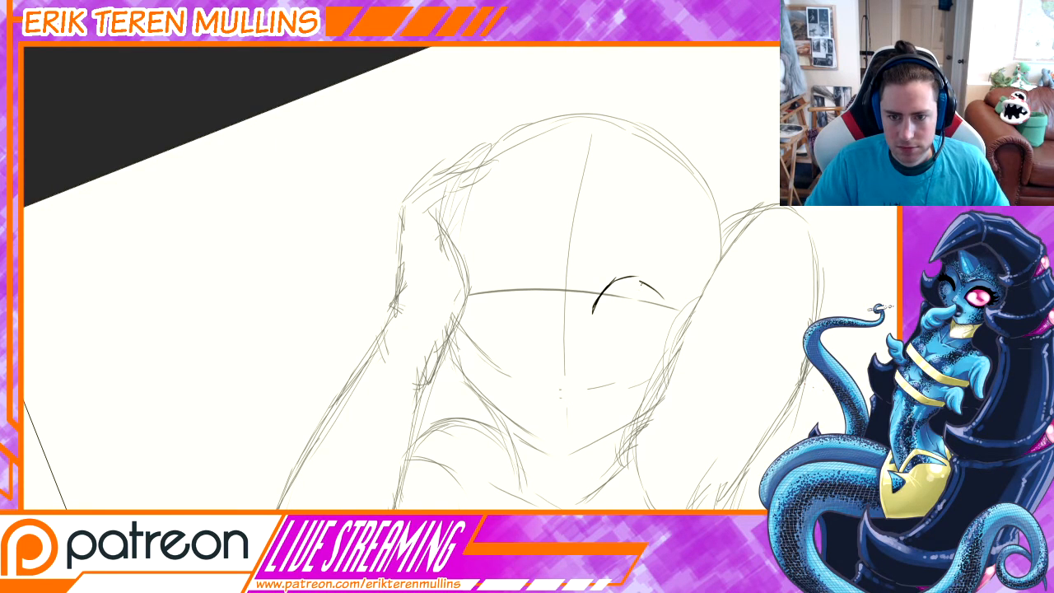
{"action": "mouse_move", "coordinate": [644, 282]}
{"action": "left_mouse_down"}
{"action": "mouse_move", "coordinate": [673, 314]}
{"action": "mouse_move", "coordinate": [641, 352]}
{"action": "left_mouse_up"}
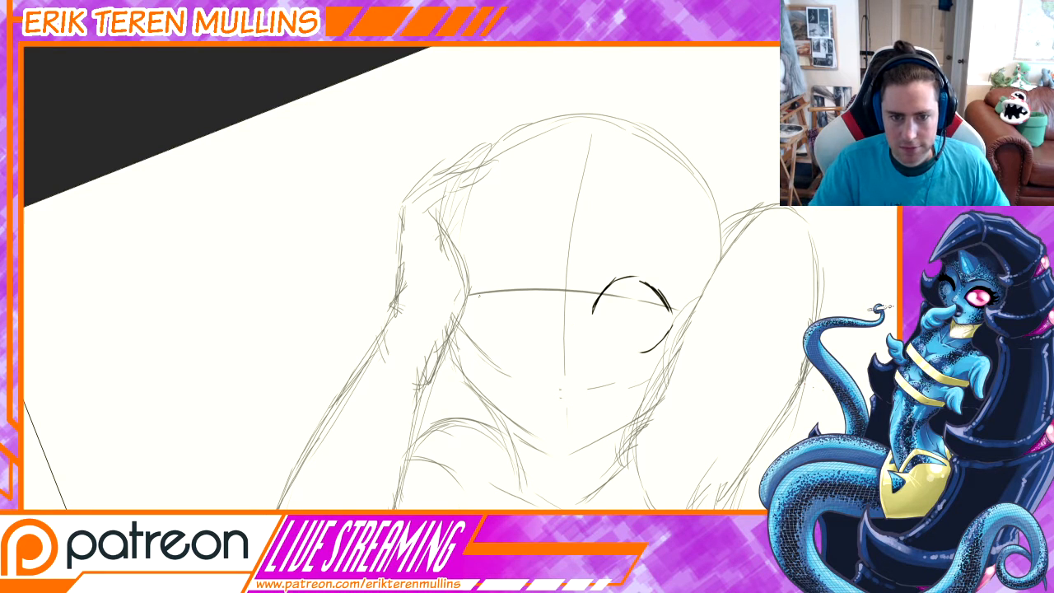
{"action": "mouse_move", "coordinate": [474, 302]}
{"action": "left_mouse_down"}
{"action": "mouse_move", "coordinate": [499, 286]}
{"action": "mouse_move", "coordinate": [527, 308]}
{"action": "mouse_move", "coordinate": [499, 302]}
{"action": "mouse_move", "coordinate": [533, 323]}
{"action": "mouse_move", "coordinate": [500, 283]}
{"action": "left_mouse_up"}
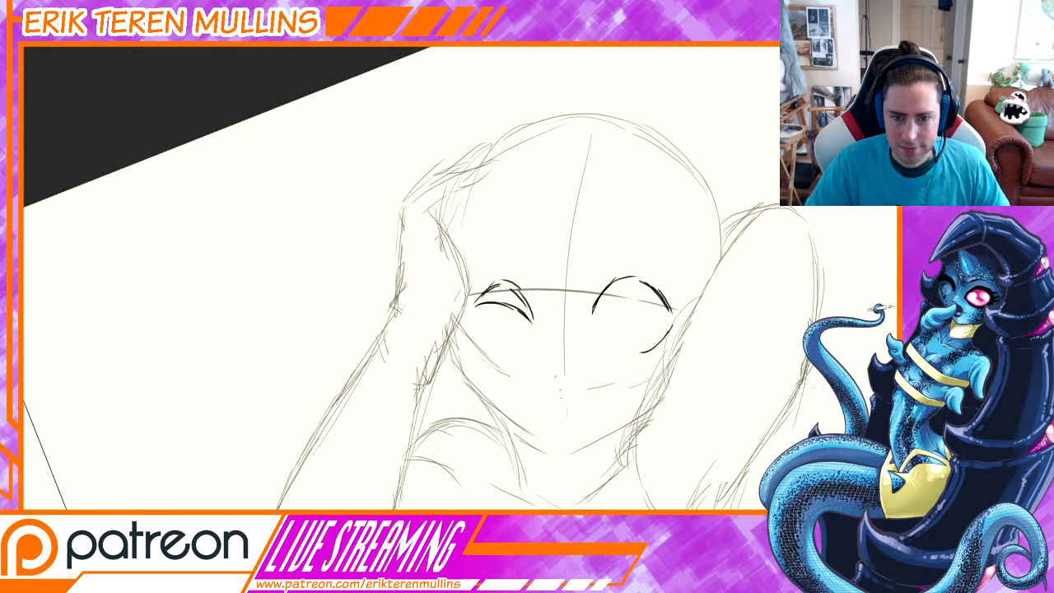
Try to sketch a small nose and mouth on the face's centre line.
{"action": "mouse_move", "coordinate": [564, 384]}
{"action": "left_mouse_down"}
{"action": "mouse_move", "coordinate": [570, 377]}
{"action": "mouse_move", "coordinate": [555, 396]}
{"action": "mouse_move", "coordinate": [577, 384]}
{"action": "left_mouse_up"}
{"action": "left_click_drag", "start_coordinate": [550, 386], "coordinate": [574, 385]}
{"action": "key", "text": "ctrl+z"}
{"action": "key", "text": "ctrl+z"}
{"action": "key", "text": "ctrl+z"}
{"action": "key", "text": "ctrl+z"}
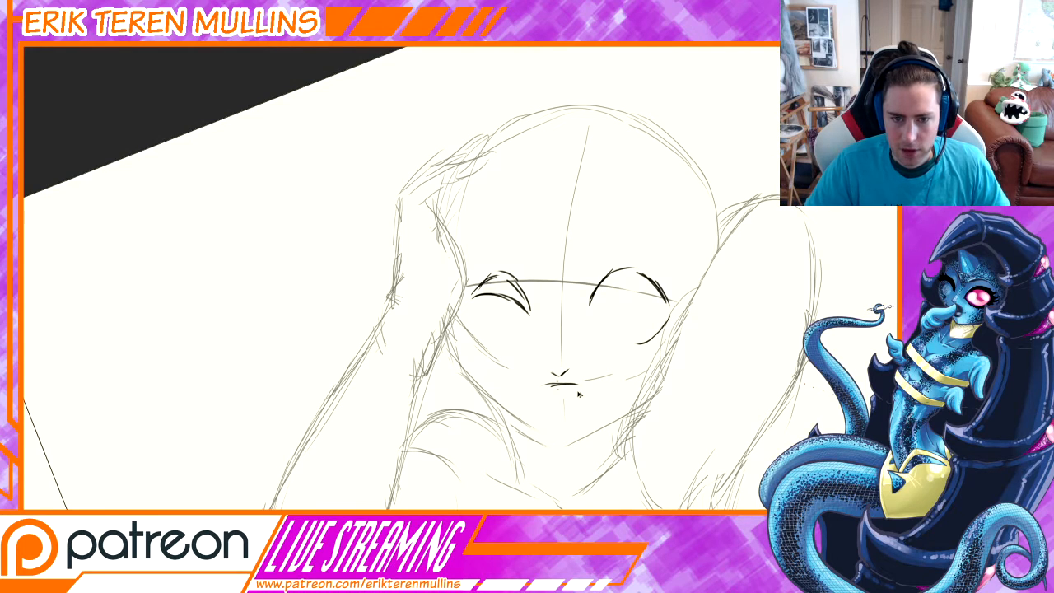
{"action": "key", "text": "ctrl+z"}
{"action": "key", "text": "ctrl+z"}
{"action": "key", "text": "ctrl+z"}
{"action": "key", "text": "ctrl+z"}
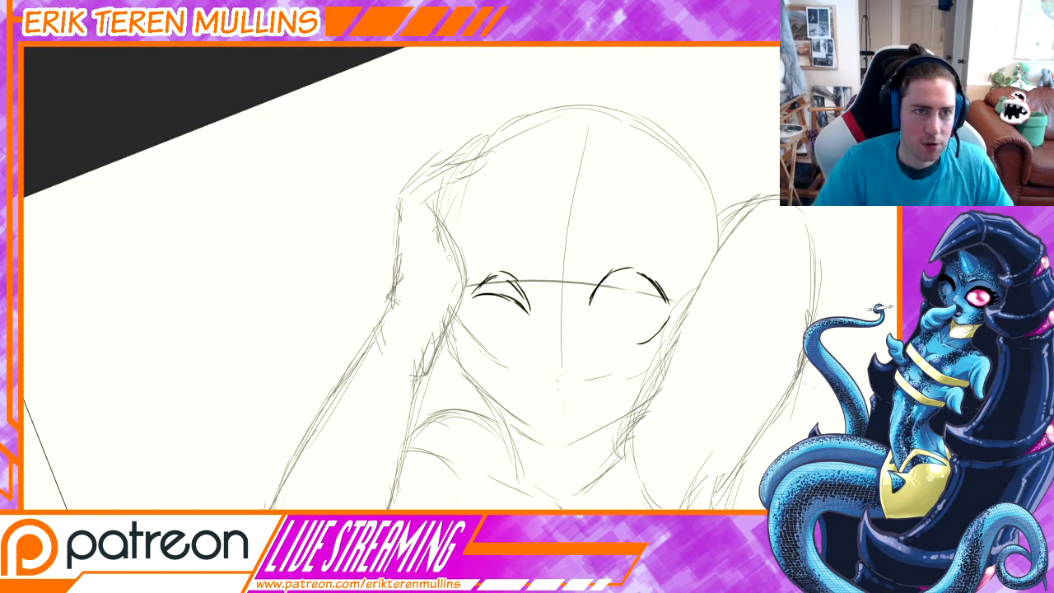
Adjust the brush and strengthen the open eye's upper lid, adding outer lashes and short lashes along the lower lid.
{"action": "right_click", "coordinate": [607, 390]}
{"action": "left_click", "coordinate": [604, 419]}
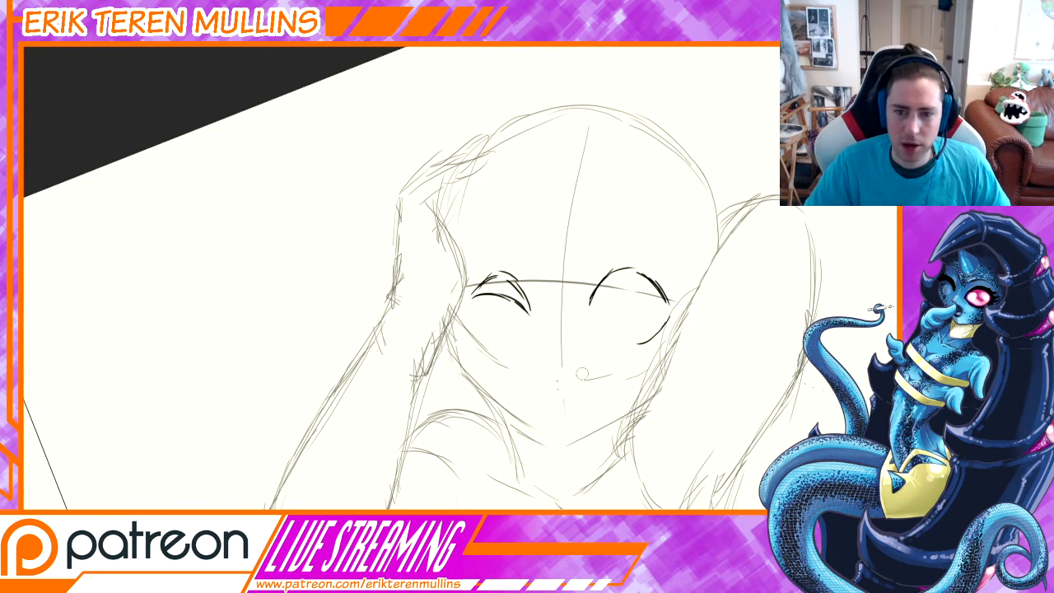
{"action": "left_click_drag", "start_coordinate": [634, 350], "coordinate": [598, 367]}
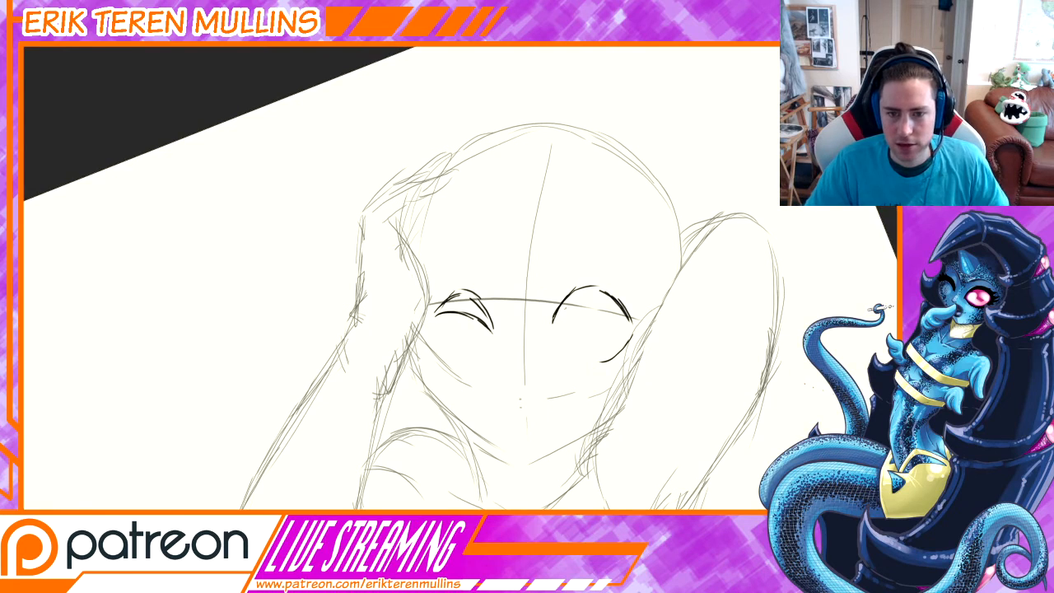
{"action": "mouse_move", "coordinate": [569, 294]}
{"action": "left_mouse_down"}
{"action": "mouse_move", "coordinate": [599, 286]}
{"action": "mouse_move", "coordinate": [636, 323]}
{"action": "mouse_move", "coordinate": [617, 299]}
{"action": "mouse_move", "coordinate": [559, 313]}
{"action": "mouse_move", "coordinate": [551, 330]}
{"action": "left_mouse_up"}
{"action": "mouse_move", "coordinate": [630, 313]}
{"action": "left_mouse_down"}
{"action": "mouse_move", "coordinate": [641, 328]}
{"action": "mouse_move", "coordinate": [656, 315]}
{"action": "mouse_move", "coordinate": [623, 352]}
{"action": "left_mouse_up"}
{"action": "left_click_drag", "start_coordinate": [627, 350], "coordinate": [604, 365]}
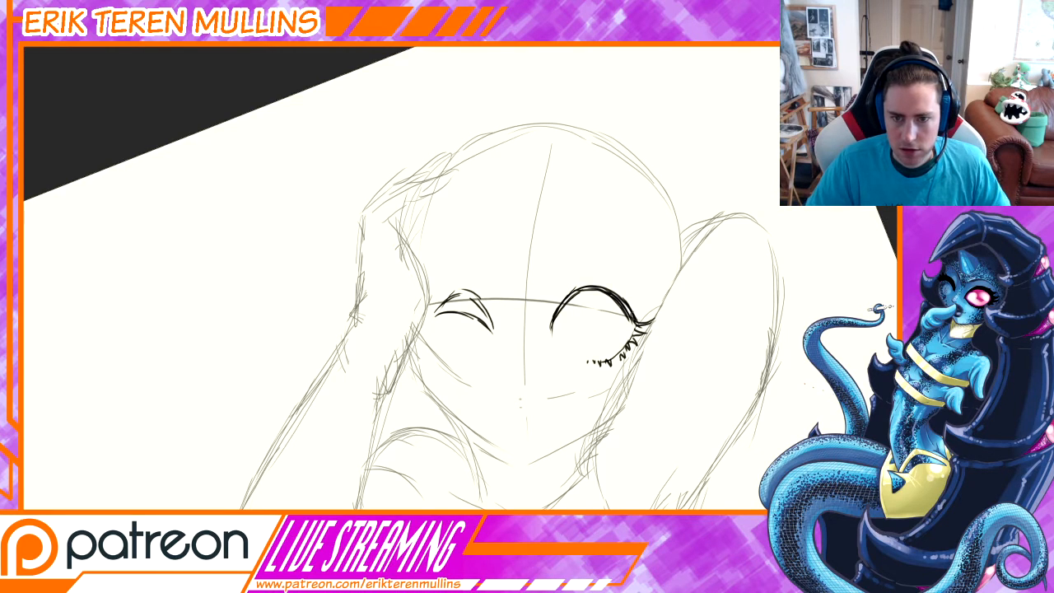
{"action": "left_click_drag", "start_coordinate": [629, 308], "coordinate": [649, 312]}
Refine the winking eye with outer lashes and a cleaner, darker upper lid line.
{"action": "mouse_move", "coordinate": [456, 292]}
{"action": "left_mouse_down"}
{"action": "mouse_move", "coordinate": [427, 298]}
{"action": "mouse_move", "coordinate": [422, 327]}
{"action": "mouse_move", "coordinate": [490, 313]}
{"action": "mouse_move", "coordinate": [496, 331]}
{"action": "left_mouse_up"}
{"action": "left_click_drag", "start_coordinate": [463, 297], "coordinate": [495, 327]}
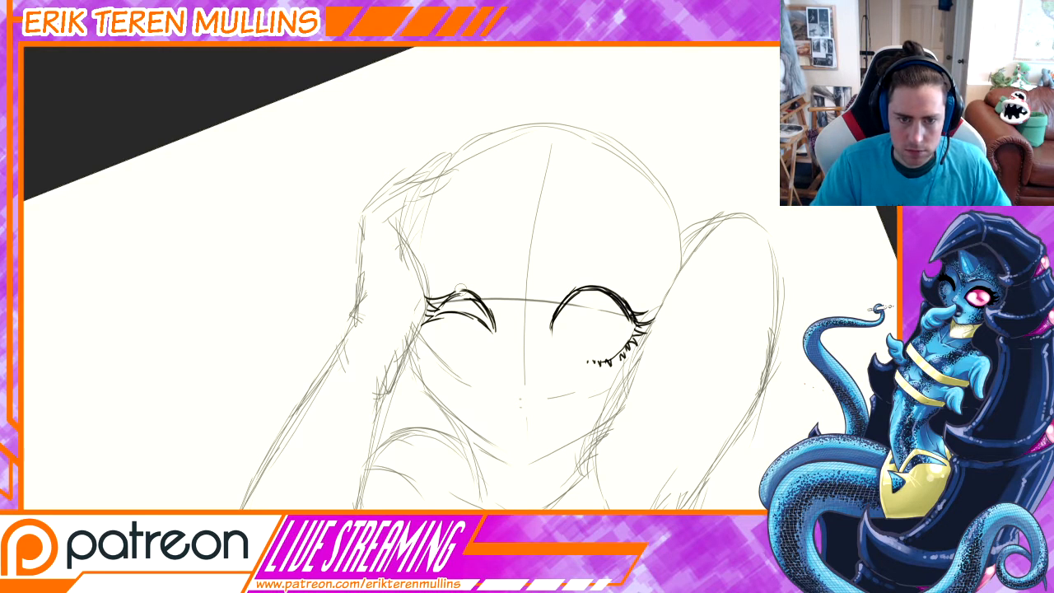
{"action": "left_click_drag", "start_coordinate": [455, 288], "coordinate": [501, 323]}
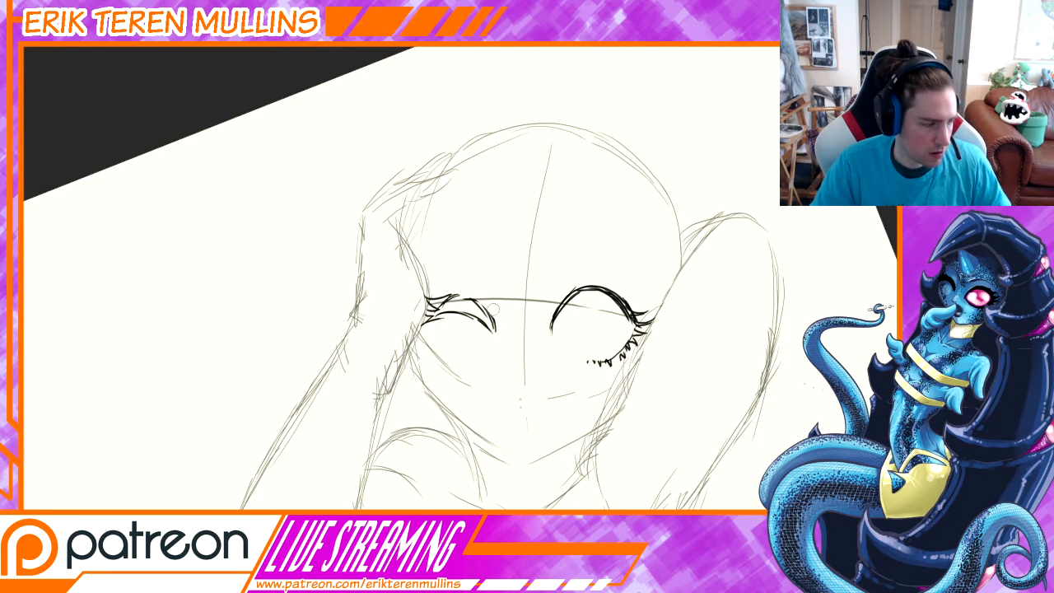
{"action": "middle_click_drag", "start_coordinate": [494, 309], "coordinate": [509, 313]}
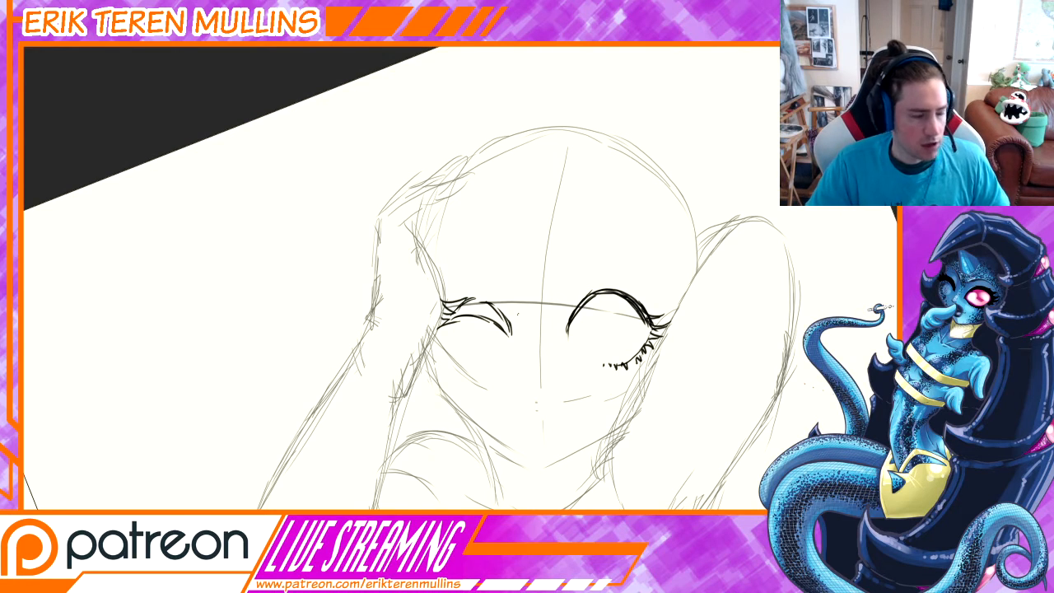
{"action": "mouse_move", "coordinate": [473, 296]}
{"action": "left_mouse_down"}
{"action": "mouse_move", "coordinate": [501, 312]}
{"action": "mouse_move", "coordinate": [511, 333]}
{"action": "left_mouse_up"}
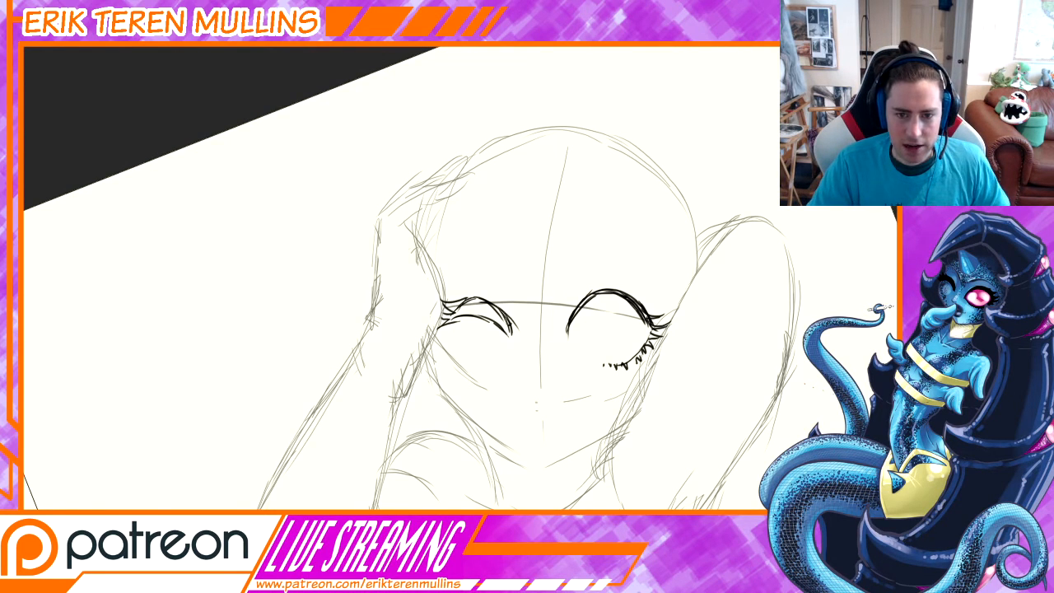
Thicken the open eye's upper lid, connect its lower lid line, and draw a round iris inside.
{"action": "mouse_move", "coordinate": [593, 297]}
{"action": "left_mouse_down"}
{"action": "mouse_move", "coordinate": [569, 332]}
{"action": "mouse_move", "coordinate": [615, 292]}
{"action": "mouse_move", "coordinate": [649, 336]}
{"action": "mouse_move", "coordinate": [629, 358]}
{"action": "left_mouse_up"}
{"action": "left_click_drag", "start_coordinate": [644, 341], "coordinate": [609, 362]}
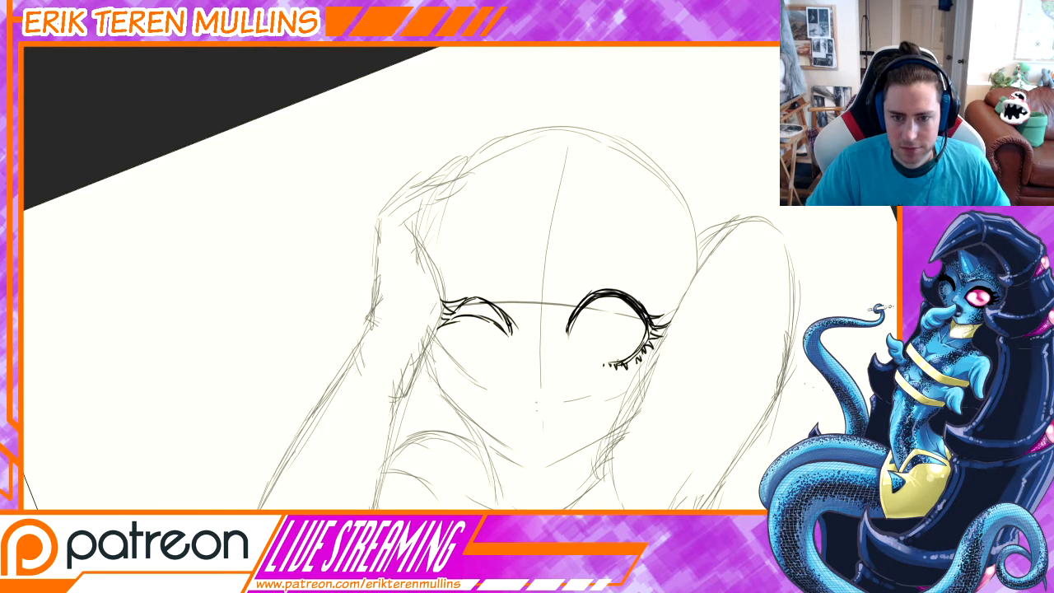
{"action": "mouse_move", "coordinate": [595, 313]}
{"action": "left_mouse_down"}
{"action": "mouse_move", "coordinate": [588, 344]}
{"action": "mouse_move", "coordinate": [621, 347]}
{"action": "mouse_move", "coordinate": [603, 329]}
{"action": "mouse_move", "coordinate": [617, 348]}
{"action": "left_mouse_up"}
{"action": "key", "text": "ctrl+z"}
{"action": "key", "text": "ctrl+z"}
Sketch a four-petal, clover-shaped pupil inside the open eye's iris, undoing unsuitable strokes.
{"action": "key", "text": "ctrl+z"}
{"action": "key", "text": "ctrl+z"}
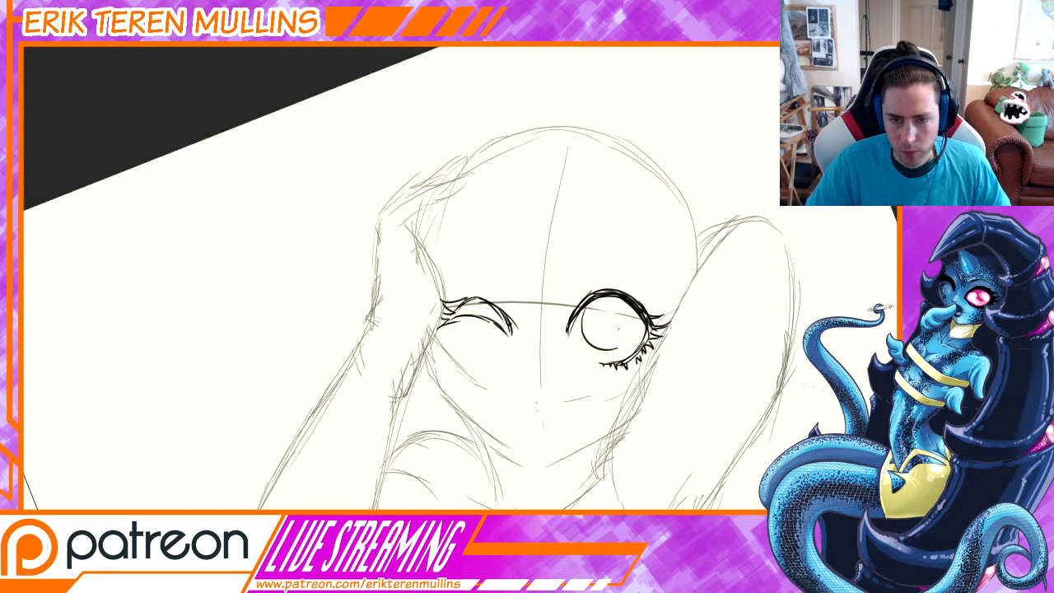
{"action": "mouse_move", "coordinate": [628, 310]}
{"action": "left_mouse_down"}
{"action": "mouse_move", "coordinate": [628, 341]}
{"action": "mouse_move", "coordinate": [602, 321]}
{"action": "mouse_move", "coordinate": [624, 320]}
{"action": "mouse_move", "coordinate": [619, 328]}
{"action": "mouse_move", "coordinate": [625, 313]}
{"action": "mouse_move", "coordinate": [606, 341]}
{"action": "mouse_move", "coordinate": [619, 340]}
{"action": "left_mouse_up"}
{"action": "key", "text": "ctrl+z"}
{"action": "key", "text": "ctrl+z"}
{"action": "key", "text": "ctrl+z"}
{"action": "key", "text": "ctrl+z"}
{"action": "key", "text": "ctrl+z"}
{"action": "key", "text": "ctrl+z"}
{"action": "key", "text": "ctrl+z"}
{"action": "key", "text": "ctrl+z"}
{"action": "key", "text": "ctrl+z"}
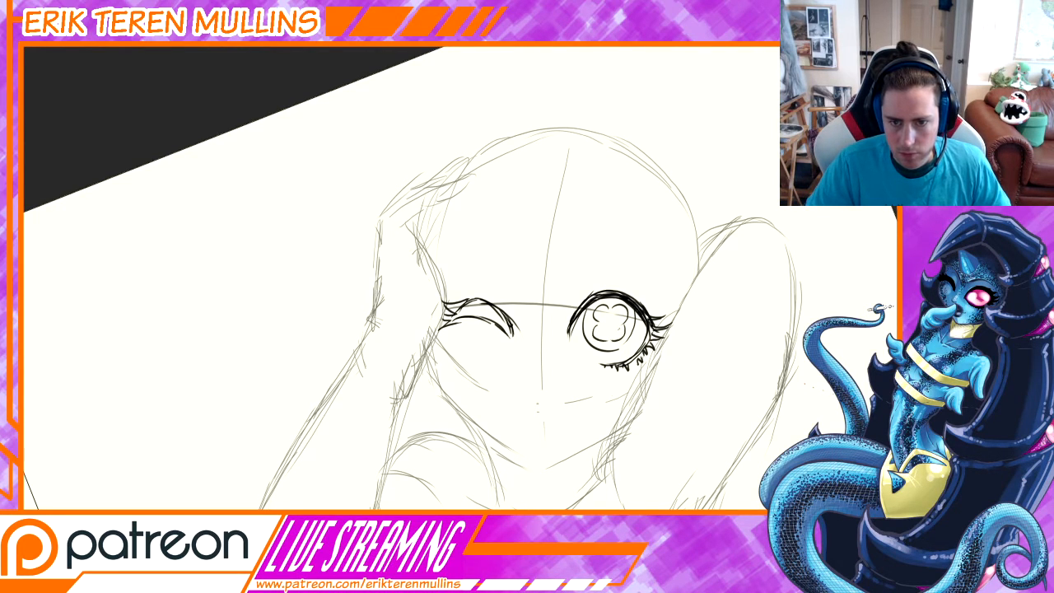
Remove the clover pupil's lower petals and redraw them as two rounded lobes matching the upper ones.
{"action": "scroll", "coordinate": [528, 315], "scroll_direction": "up", "scroll_amount": 4}
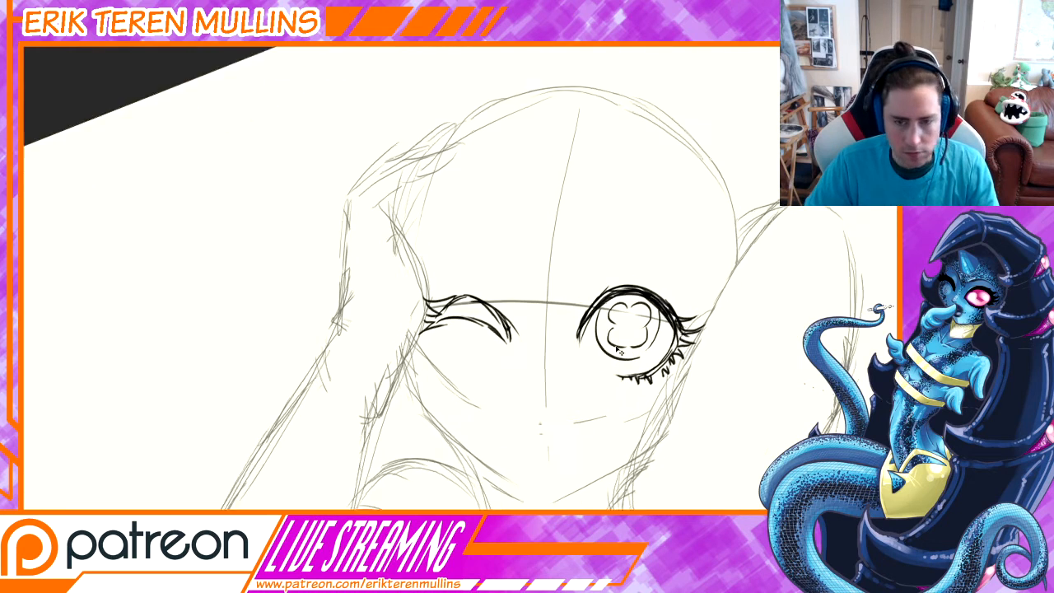
{"action": "middle_click_drag", "start_coordinate": [684, 361], "coordinate": [615, 358]}
{"action": "key", "text": "ctrl+z"}
{"action": "key", "text": "ctrl+z"}
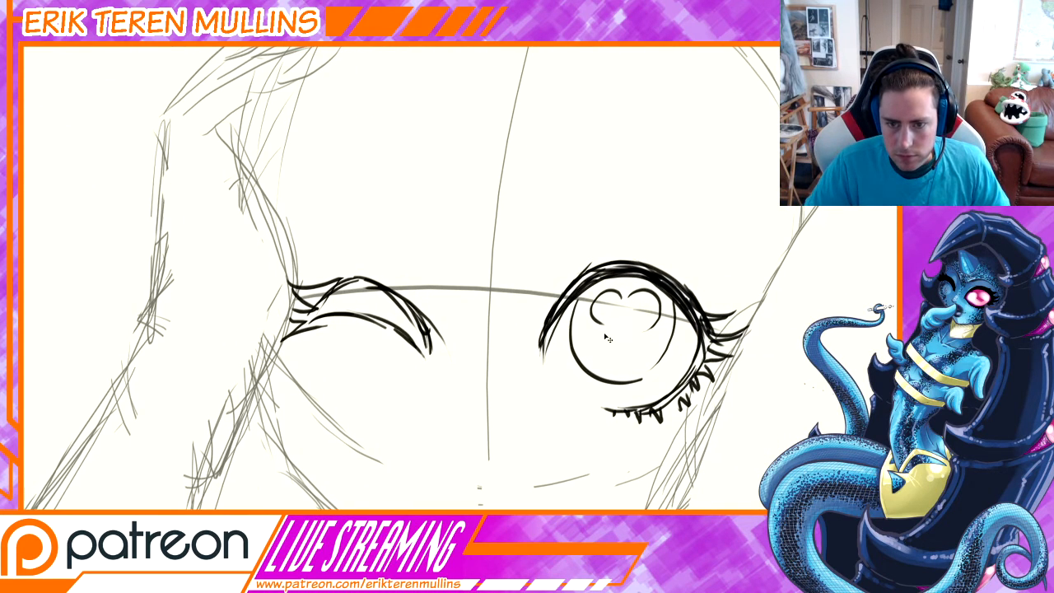
{"action": "mouse_move", "coordinate": [602, 331]}
{"action": "left_mouse_down"}
{"action": "mouse_move", "coordinate": [602, 357]}
{"action": "mouse_move", "coordinate": [640, 358]}
{"action": "mouse_move", "coordinate": [628, 355]}
{"action": "left_mouse_up"}
{"action": "key", "text": "ctrl+z"}
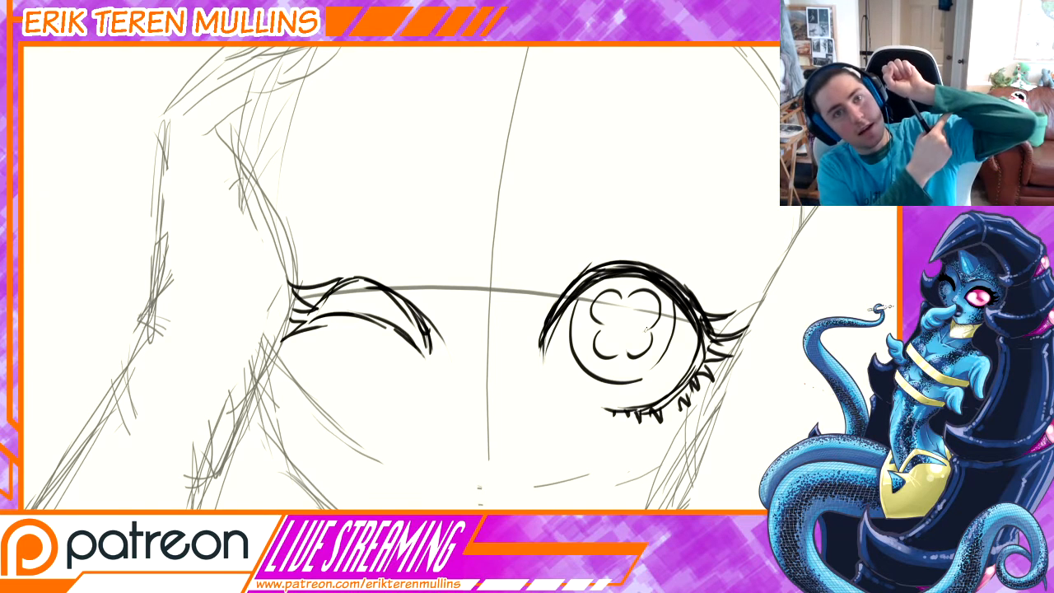